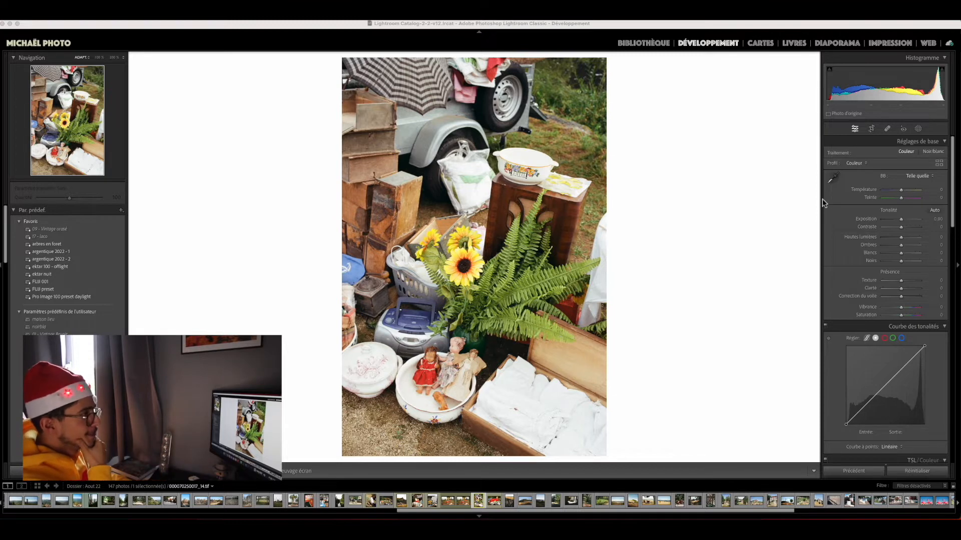
# Crop the photo with automatic straightening, shift the image upward inside the frame to include the whole doll bowl, and apply the crop.
pyautogui.click(871, 129)
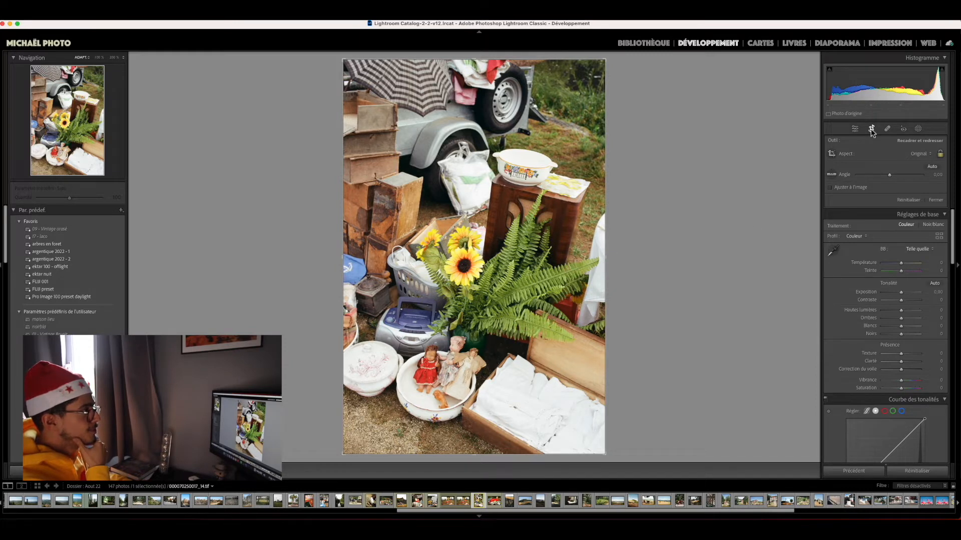
pyautogui.click(932, 167)
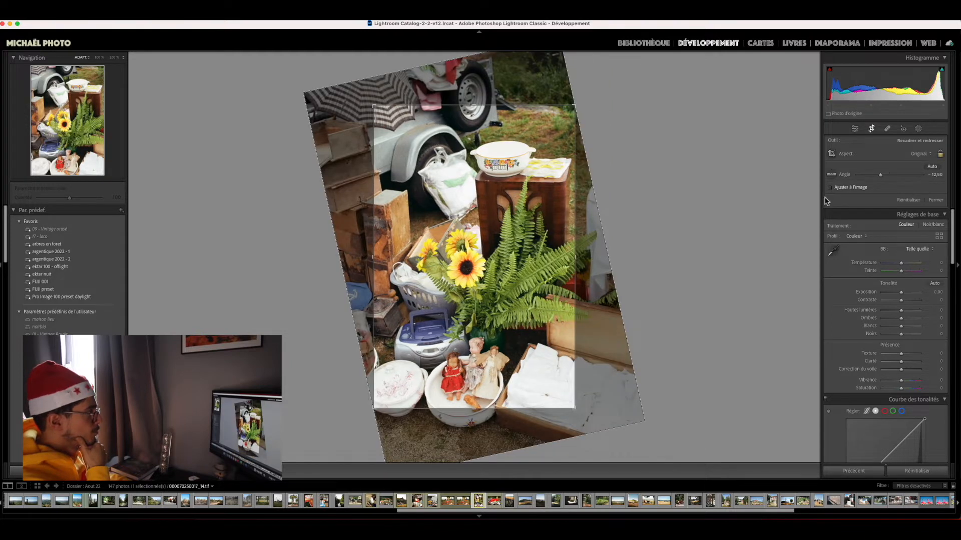
pyautogui.moveTo(489, 332); pyautogui.dragTo(493, 304)
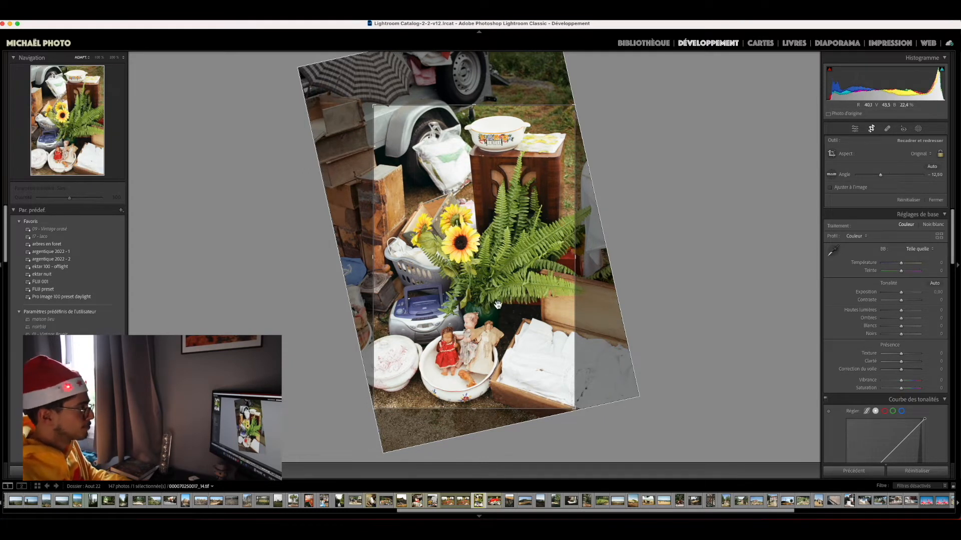
pyautogui.press('Return')
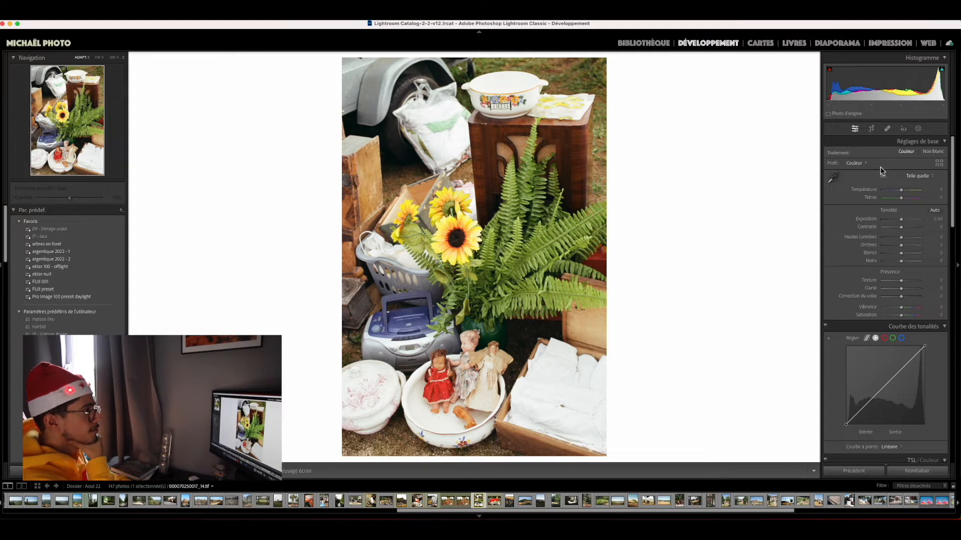
# Reopen the crop, fine-tune the rotation angle to about -11.9 degrees, and apply it.
pyautogui.click(871, 129)
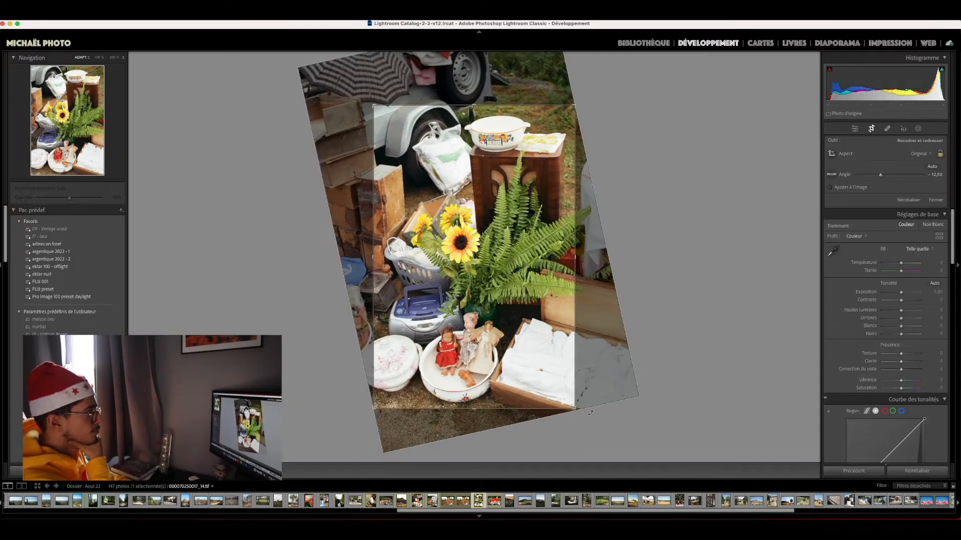
pyautogui.moveTo(589, 414); pyautogui.dragTo(592, 414)
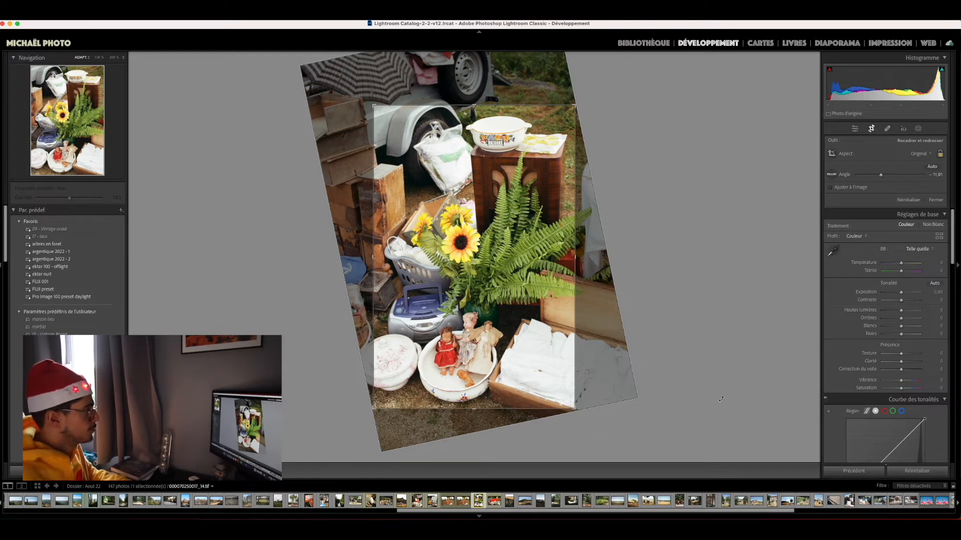
pyautogui.press('Return')
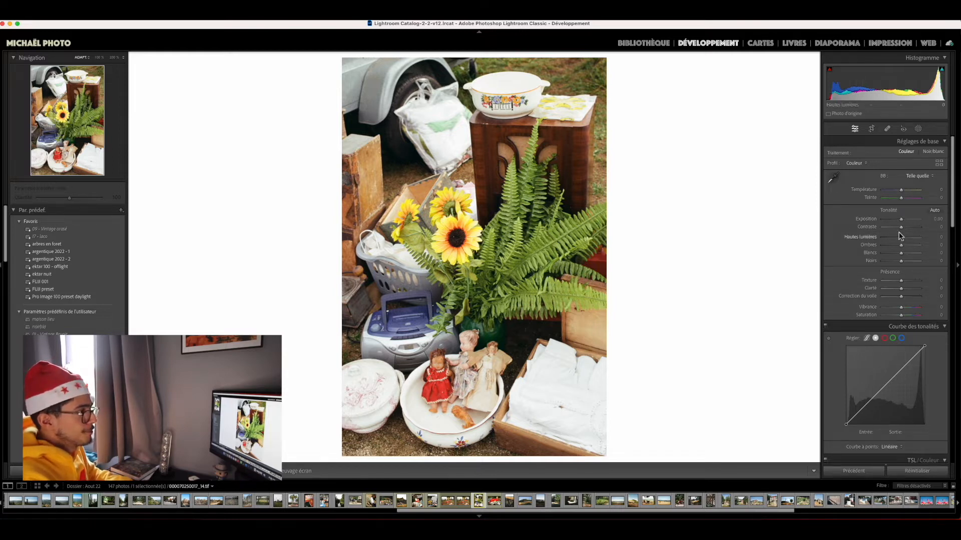
# Set Exposure to +0.35, Contrast to +37, Highlights to -33, Shadows to -24, Whites to +21 and Blacks to -15.
pyautogui.click(901, 220)
pyautogui.moveTo(901, 220); pyautogui.dragTo(903, 223)
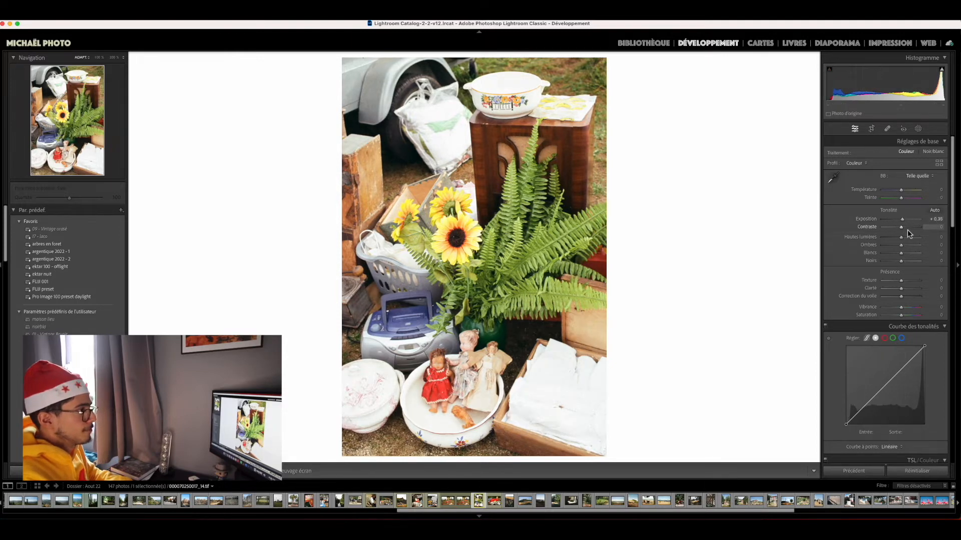
pyautogui.moveTo(902, 230); pyautogui.dragTo(895, 237)
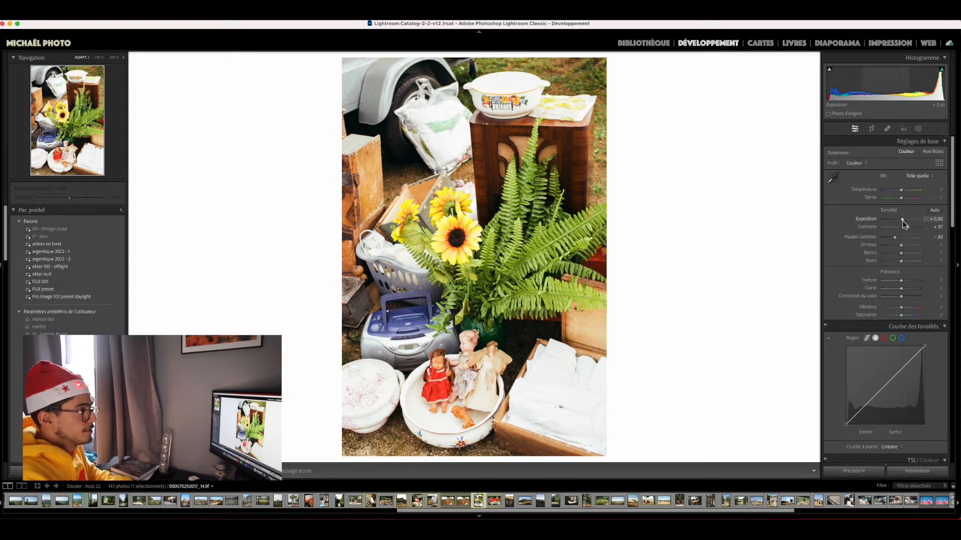
pyautogui.moveTo(901, 245); pyautogui.dragTo(898, 260)
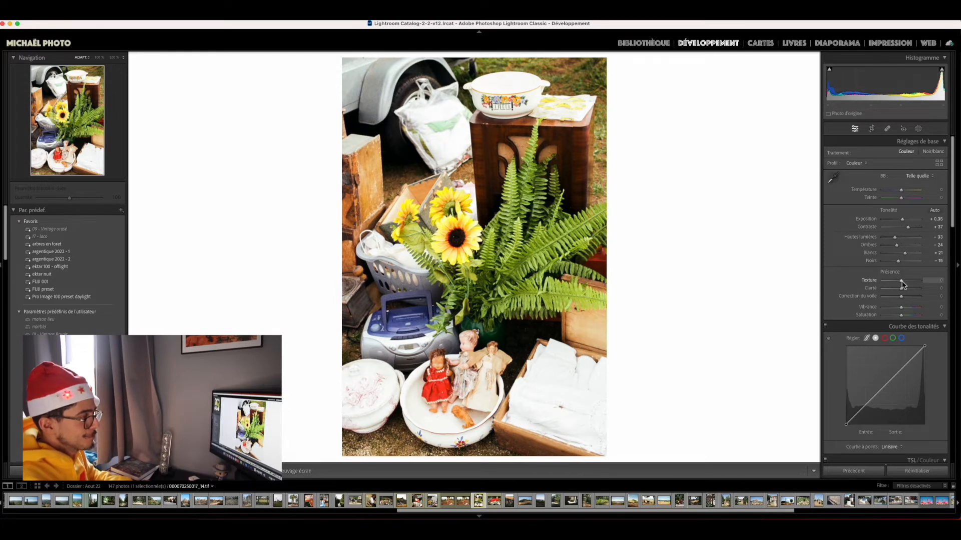
# Set Texture to +25, Clarity to -38, Dehaze to +18, Vibrance to +18 and Saturation to -8, checking the before/after comparison.
pyautogui.moveTo(901, 280); pyautogui.dragTo(906, 300)
pyautogui.press('y')
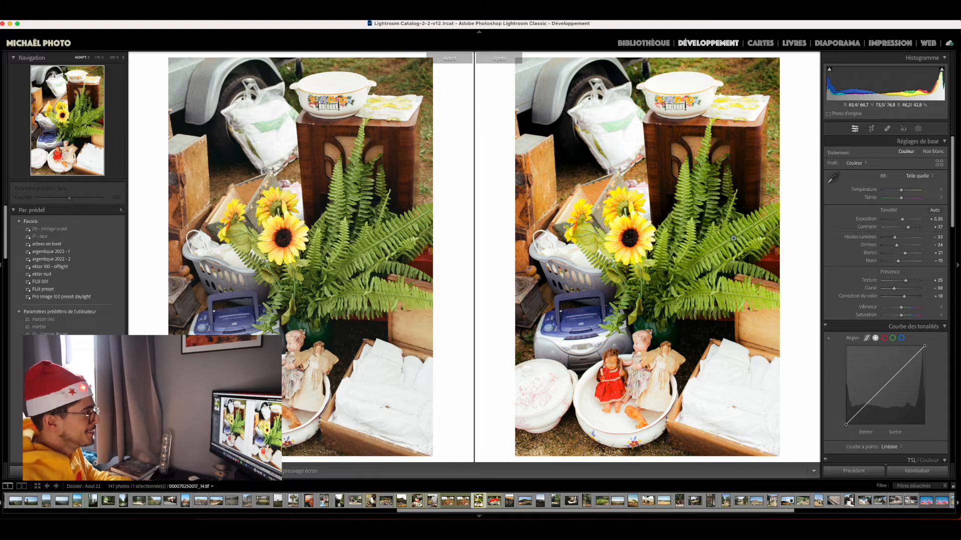
pyautogui.press('y')
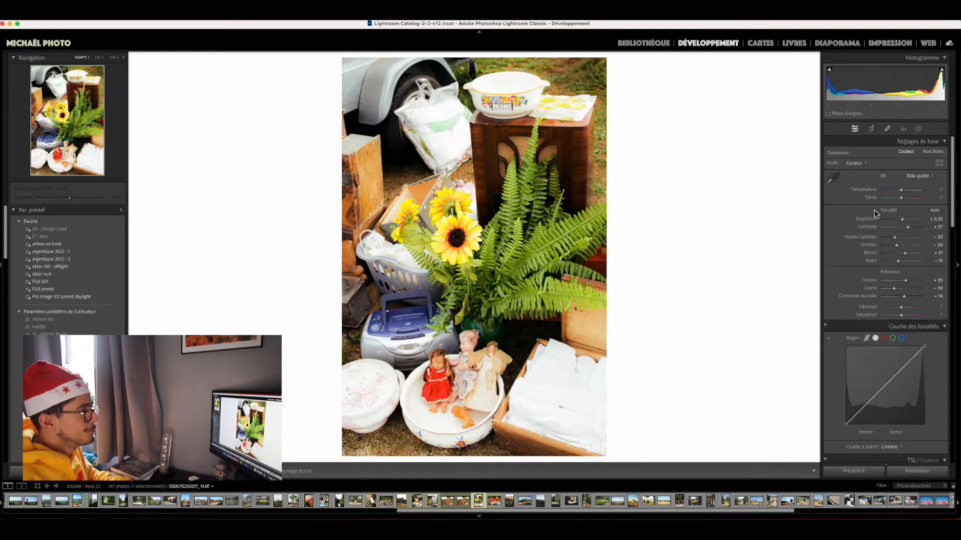
pyautogui.scroll(-1, 901, 300)
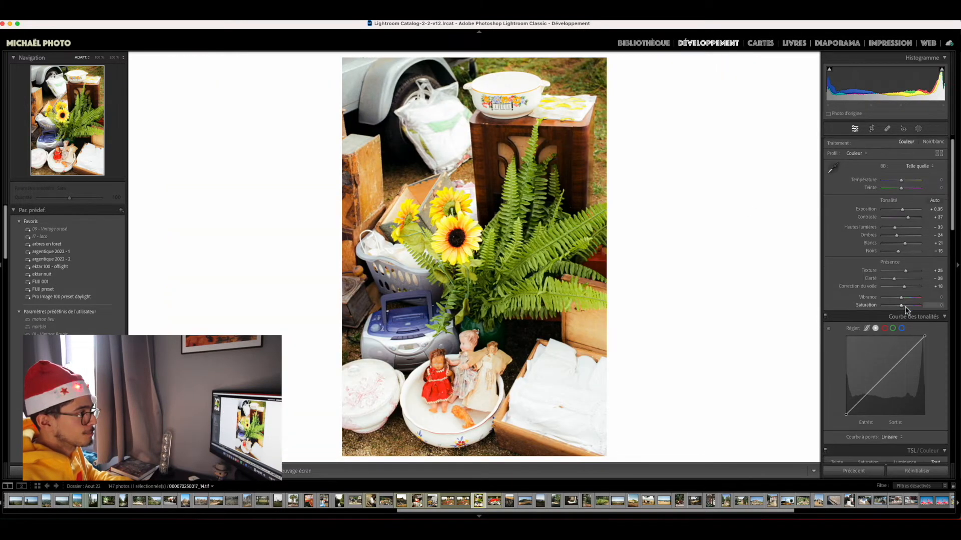
pyautogui.moveTo(900, 298); pyautogui.dragTo(899, 306)
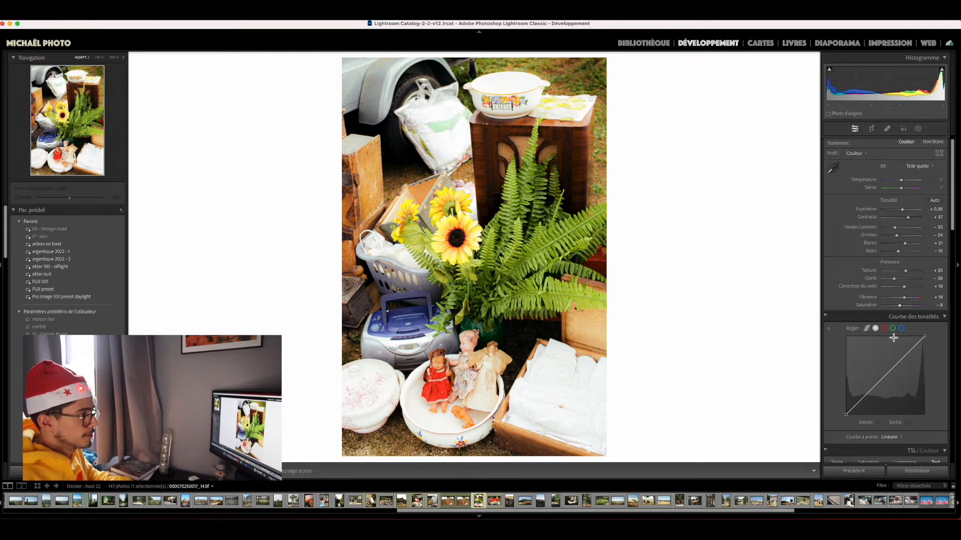
# Shape the tone curve with a highlight point at input 195, output 187 and a shadow point at input 48, output 55, and compare before/after.
pyautogui.scroll(-2, 893, 338)
pyautogui.scroll(-1, 880, 288)
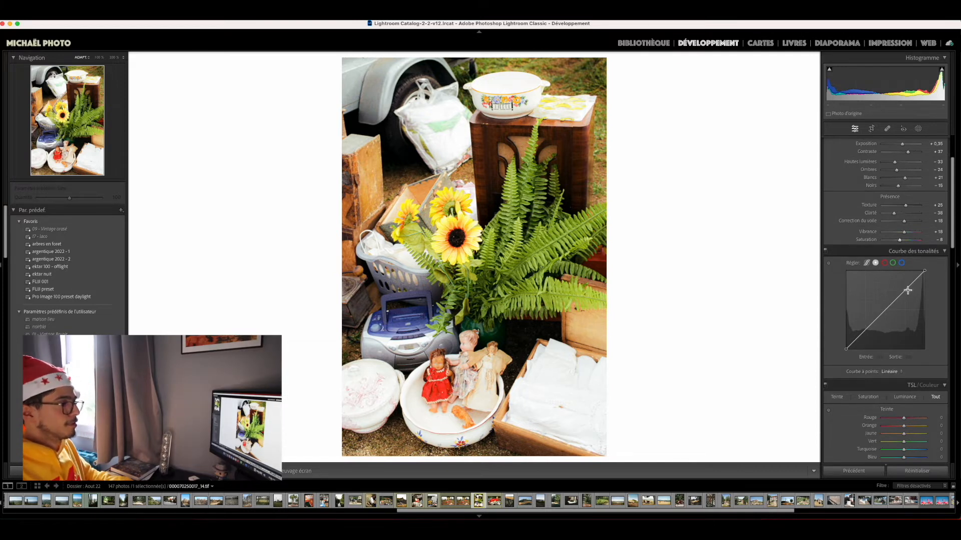
pyautogui.moveTo(907, 291); pyautogui.dragTo(910, 295)
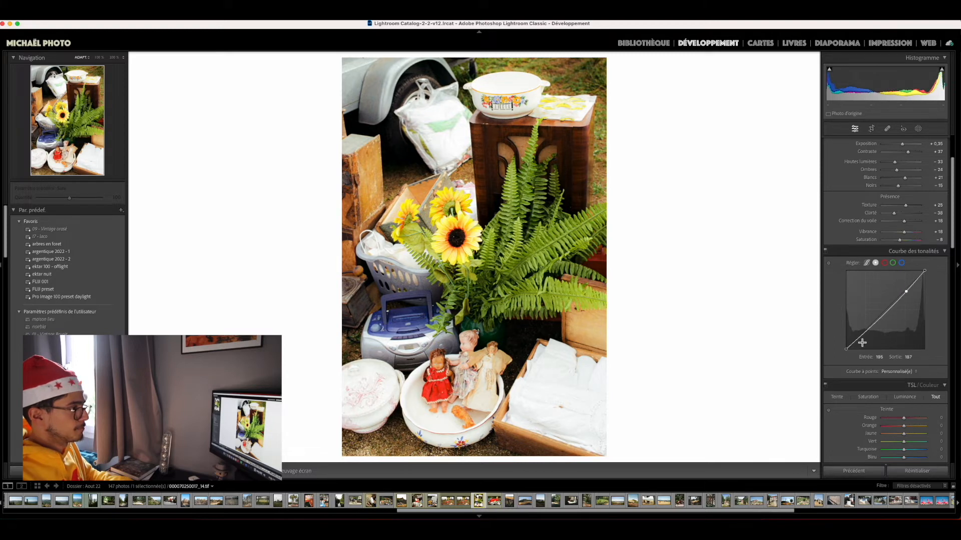
pyautogui.moveTo(862, 334); pyautogui.dragTo(861, 333)
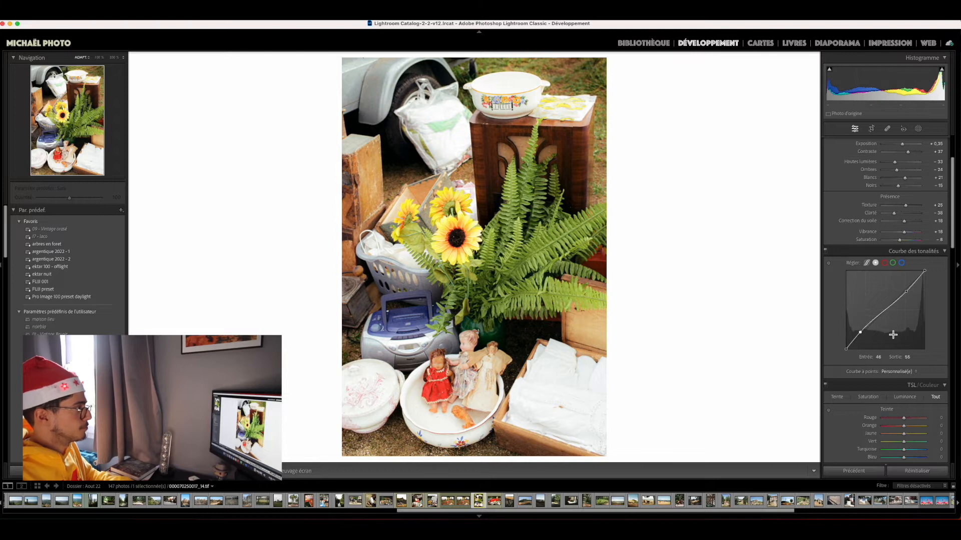
pyautogui.press('y')
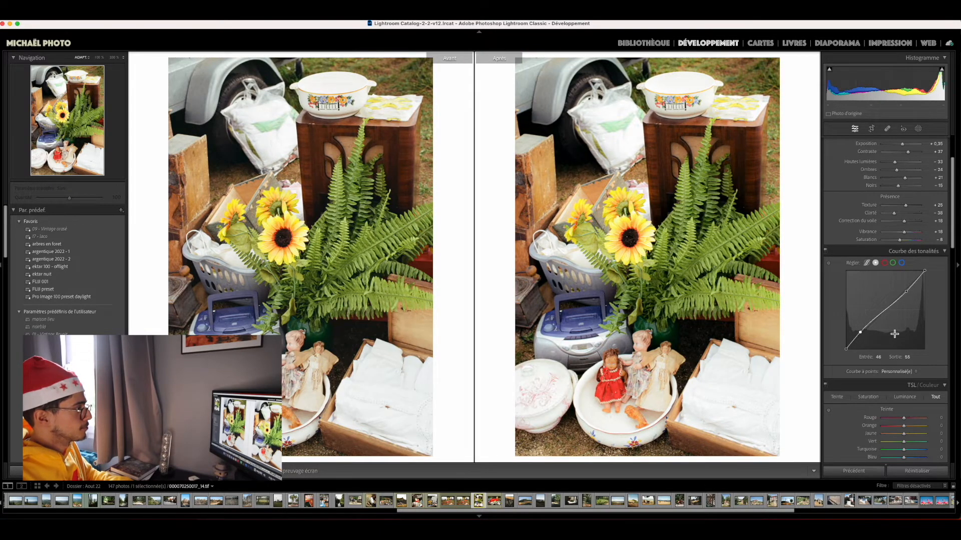
pyautogui.press('y')
pyautogui.scroll(-3, 893, 333)
pyautogui.scroll(-8, 894, 336)
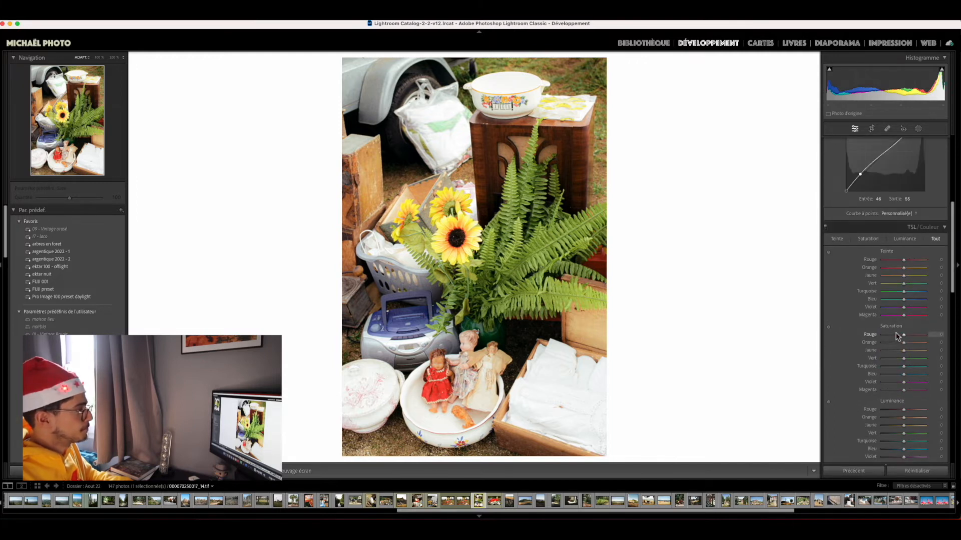
pyautogui.click(495, 254)
pyautogui.moveTo(495, 253); pyautogui.dragTo(682, 345)
pyautogui.moveTo(380, 193); pyautogui.dragTo(448, 81)
pyautogui.moveTo(552, 342); pyautogui.dragTo(517, 160)
pyautogui.moveTo(550, 276); pyautogui.dragTo(538, 185)
pyautogui.click(569, 260)
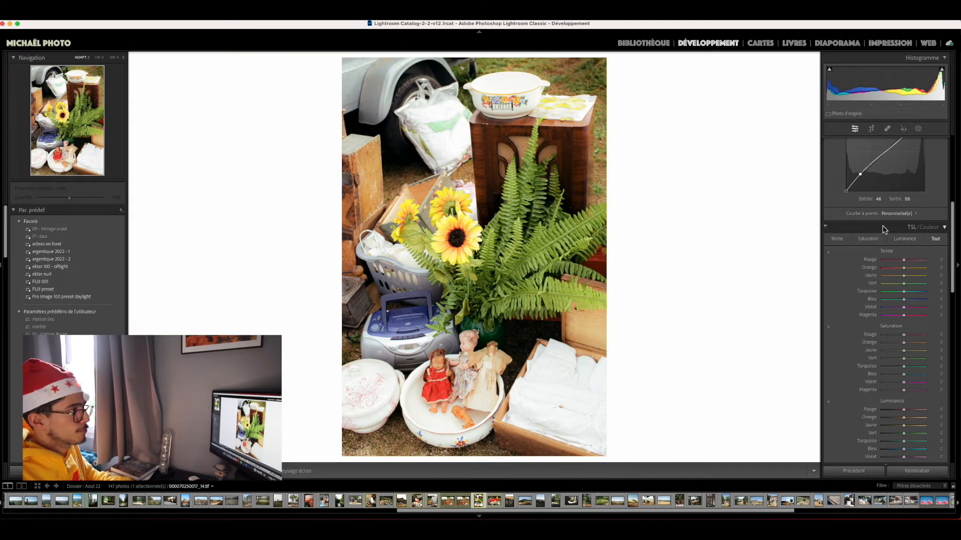
# Use targeted adjustment on the photo to set red saturation to +9, orange to +6, yellow to -7, and green luminance to -3.
pyautogui.scroll(-5, 859, 293)
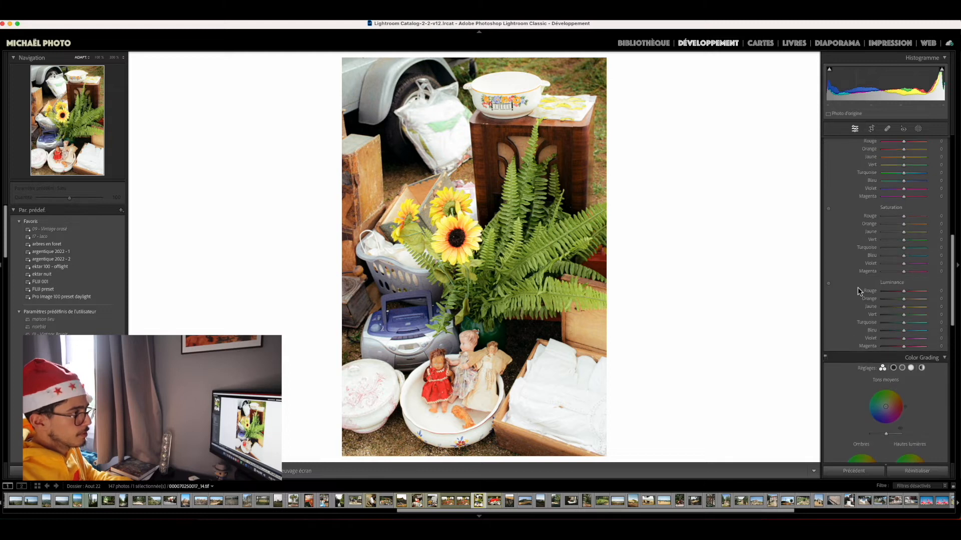
pyautogui.click(828, 209)
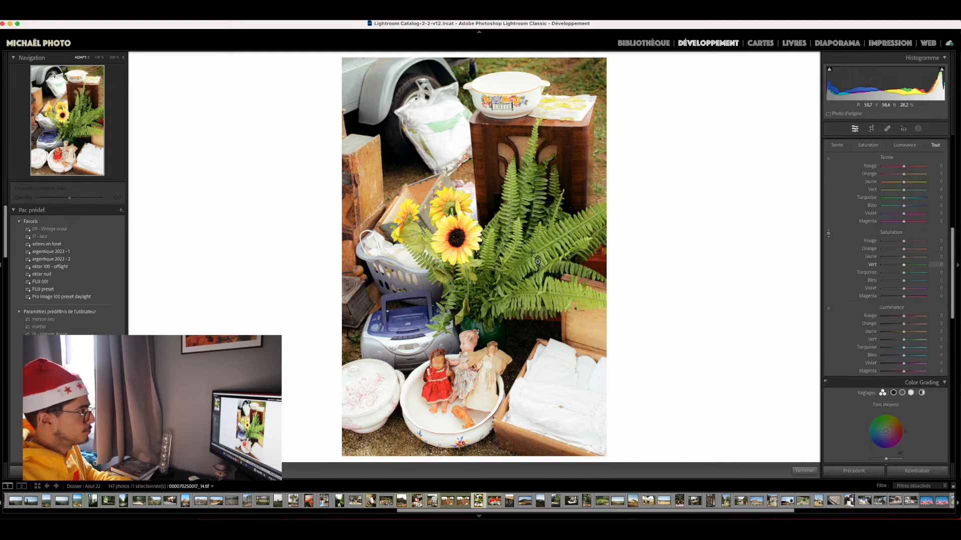
pyautogui.moveTo(472, 249)
pyautogui.mouseDown()
pyautogui.moveTo(472, 264)
pyautogui.moveTo(472, 255)
pyautogui.mouseUp()
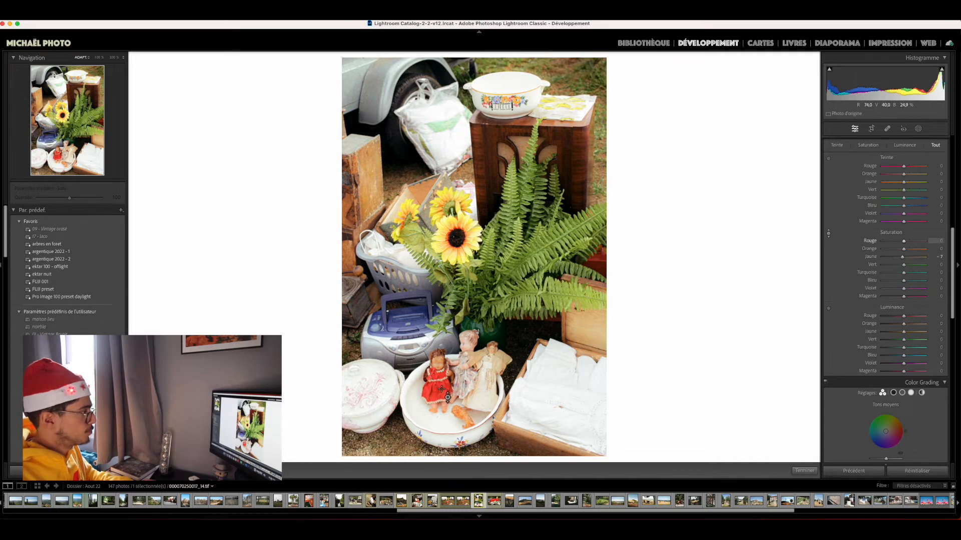
pyautogui.moveTo(435, 388); pyautogui.dragTo(435, 376)
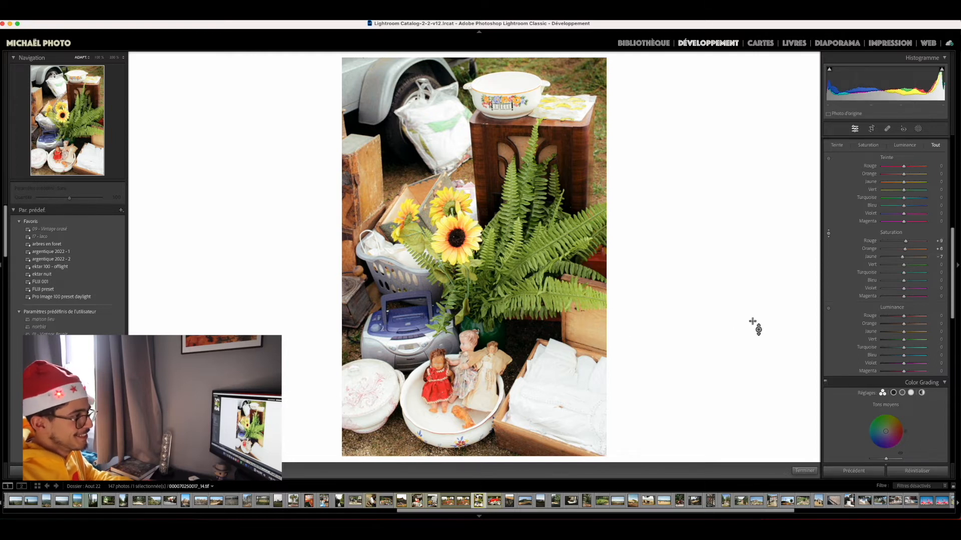
pyautogui.click(828, 309)
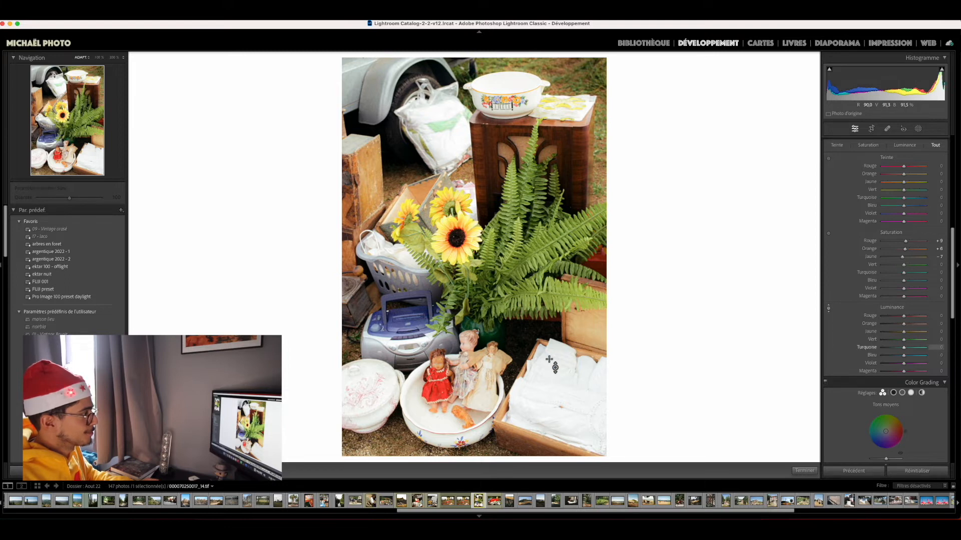
pyautogui.moveTo(551, 363)
pyautogui.mouseDown()
pyautogui.moveTo(550, 401)
pyautogui.moveTo(550, 366)
pyautogui.mouseUp()
# Set the sharpening amount to 50 and its radius to 1.4, and compare the photo before and after.
pyautogui.scroll(-5, 873, 325)
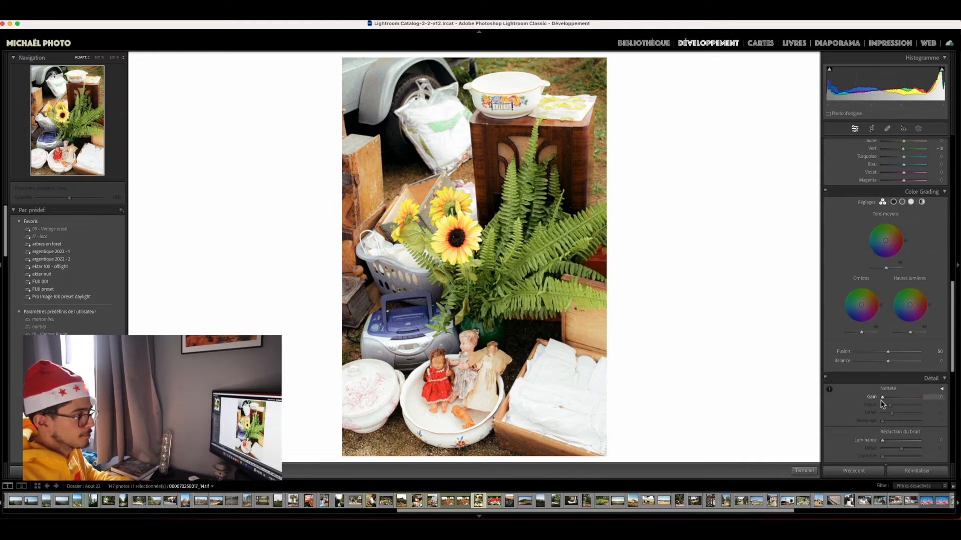
pyautogui.moveTo(882, 398); pyautogui.dragTo(896, 397)
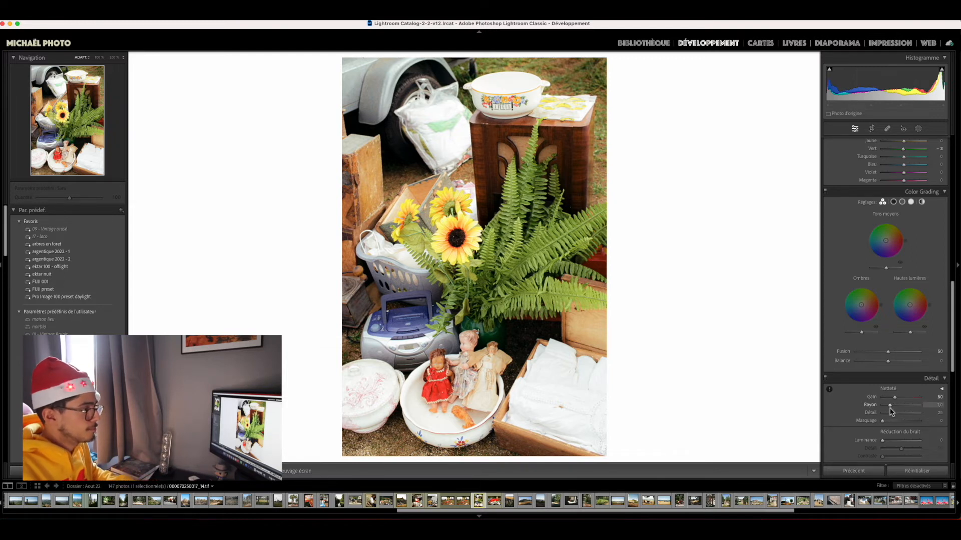
pyautogui.moveTo(891, 406); pyautogui.dragTo(896, 410)
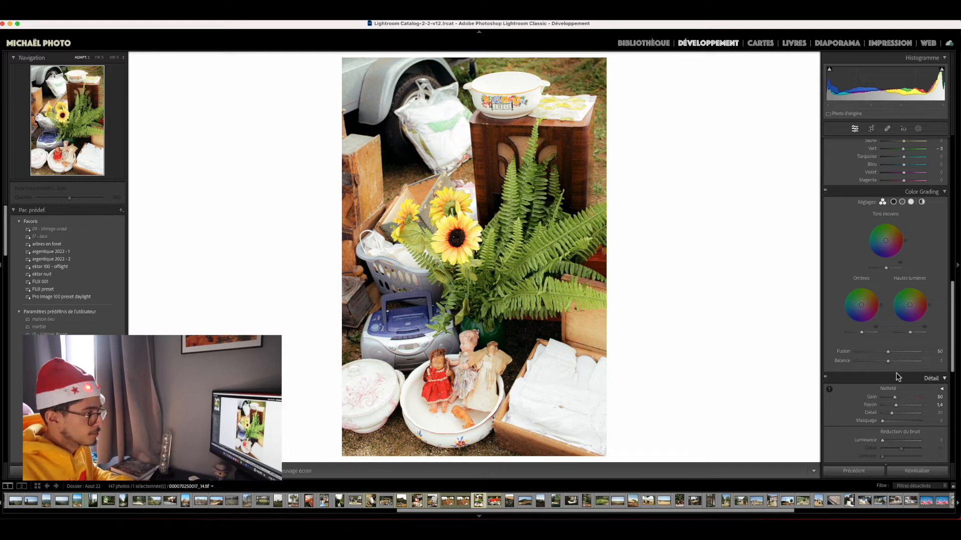
pyautogui.scroll(3, 898, 375)
pyautogui.scroll(8, 896, 371)
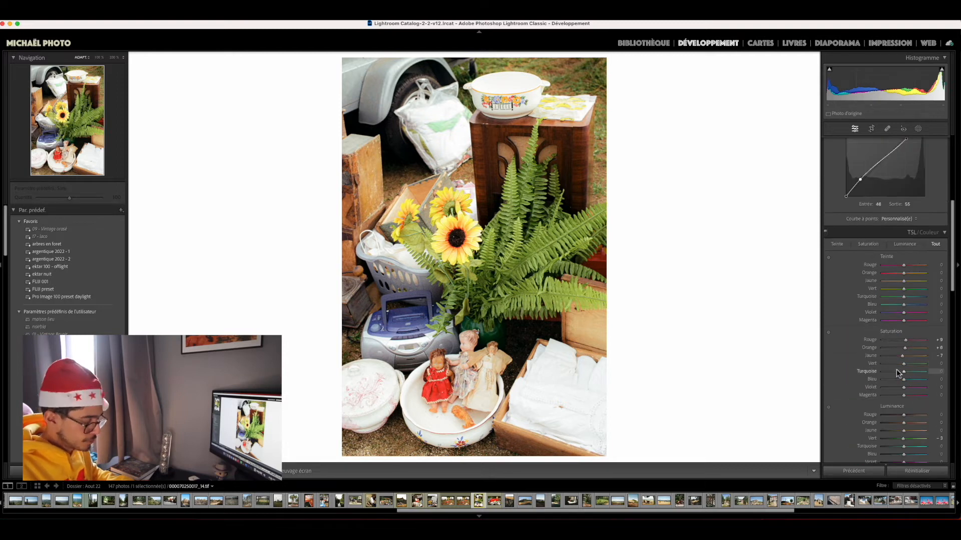
pyautogui.press('y')
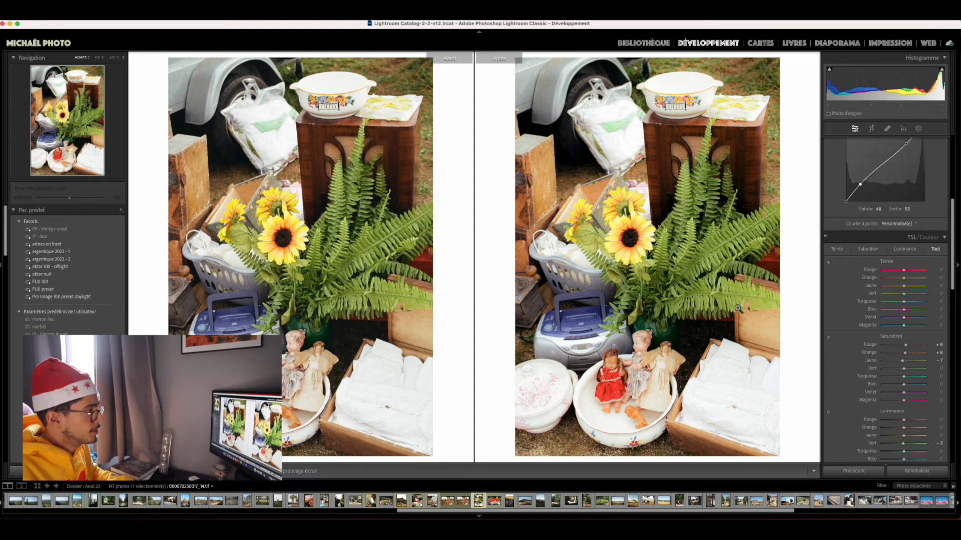
pyautogui.press('y')
# Try a slightly positive overall Saturation in the basic adjustments, and reset it to its default of 0.
pyautogui.scroll(8, 895, 279)
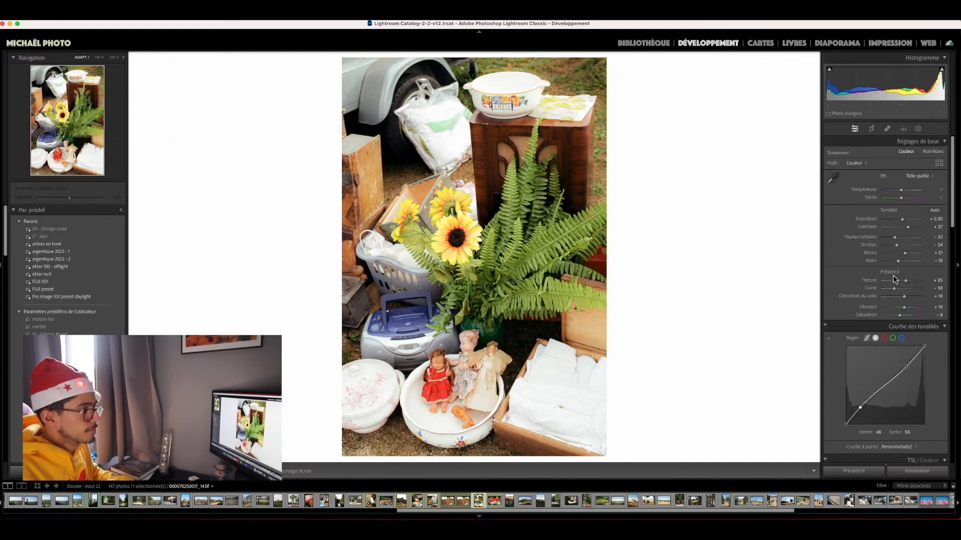
pyautogui.moveTo(895, 289); pyautogui.dragTo(904, 316)
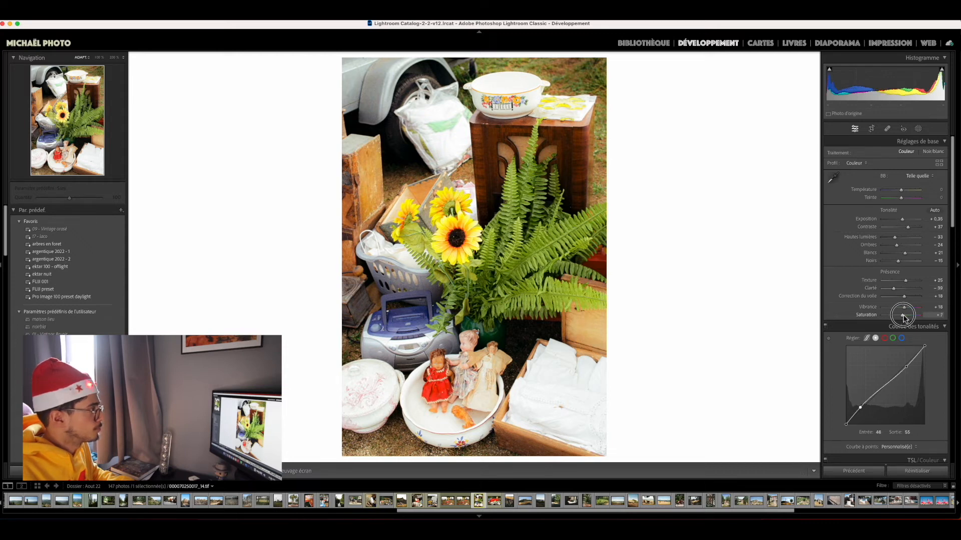
pyautogui.doubleClick(903, 317)
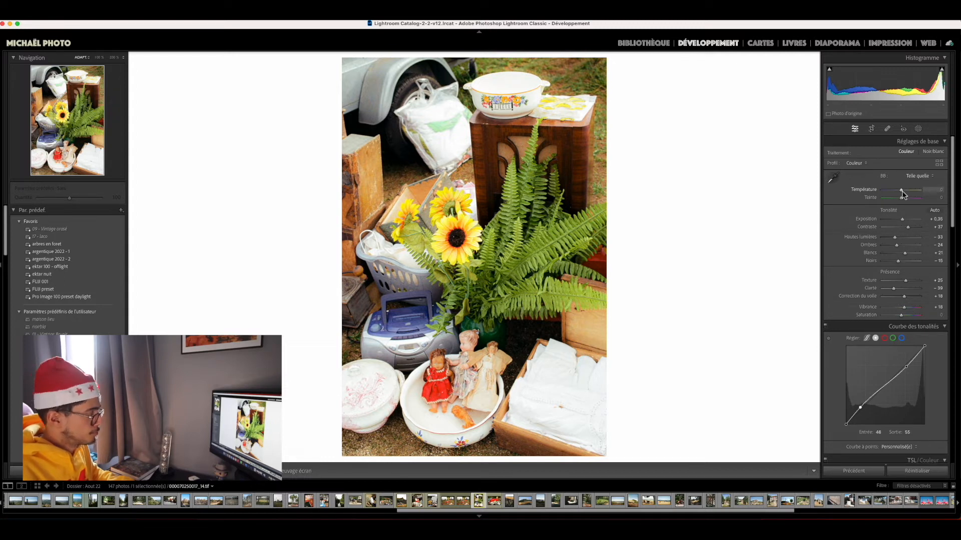
# Compare the photo before and after, and cool the white balance Temperature to -1.
pyautogui.press('y')
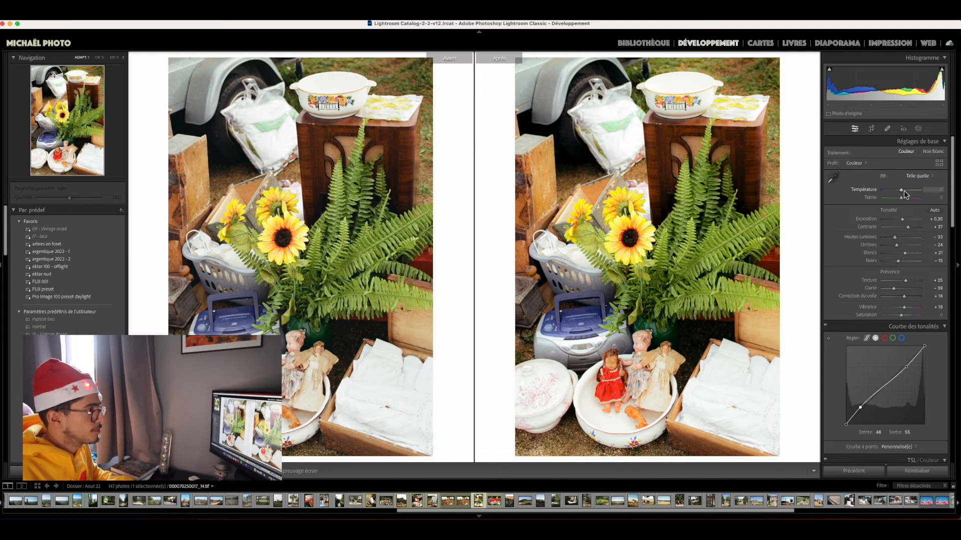
pyautogui.press('y')
pyautogui.moveTo(903, 193); pyautogui.dragTo(903, 194)
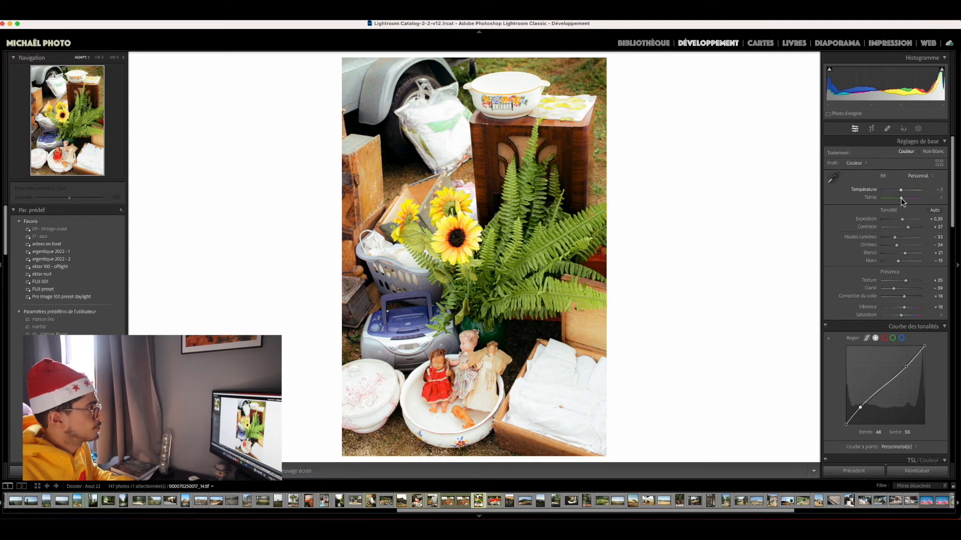
# Cool the white balance Temperature to -7, compare the photo before and after, and inspect its details up close.
pyautogui.moveTo(901, 194); pyautogui.dragTo(899, 190)
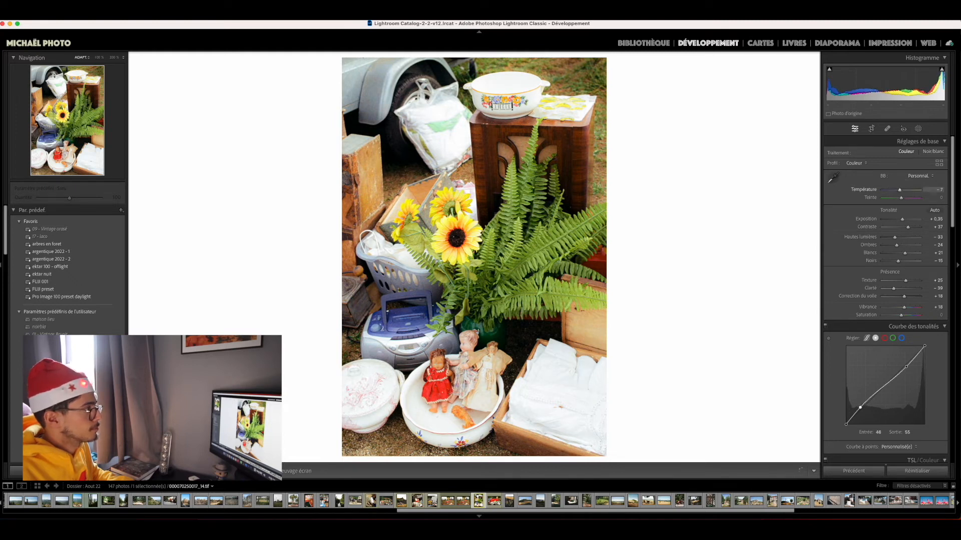
pyautogui.press('y')
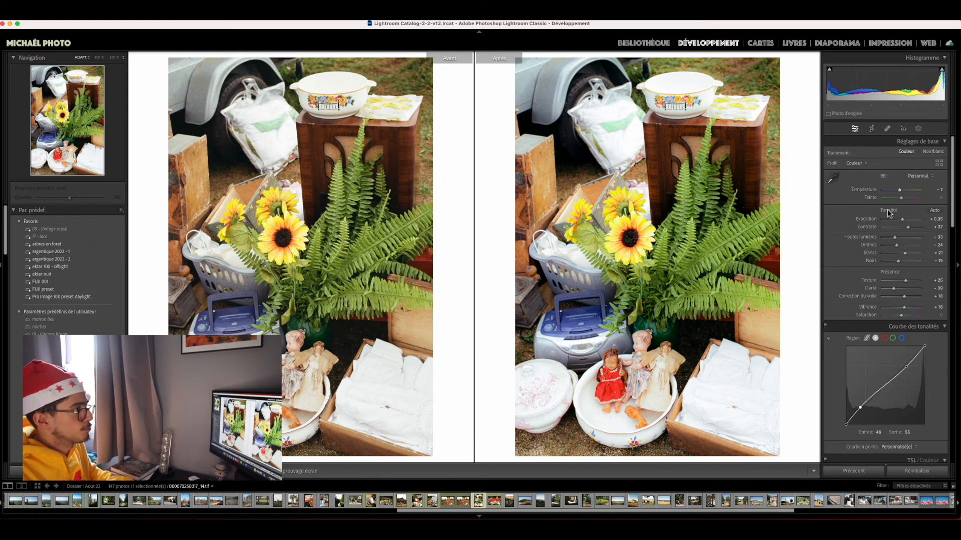
pyautogui.press('y')
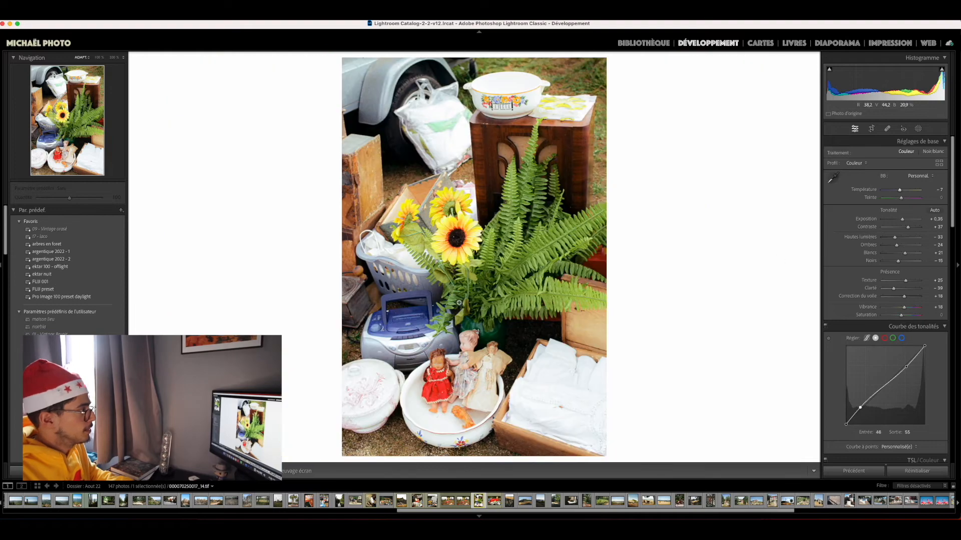
pyautogui.click(438, 258)
pyautogui.click(441, 254)
pyautogui.click(455, 241)
pyautogui.moveTo(582, 240); pyautogui.dragTo(480, 260)
pyautogui.click(509, 270)
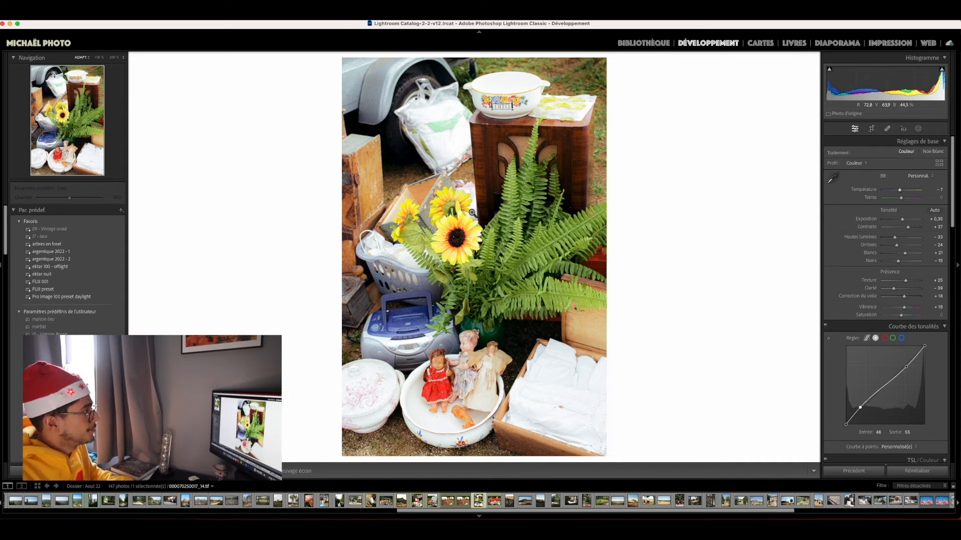
# In Color Grading, tint the shadows with hue 338 and saturation 8, and give the highlights a slight orange-yellow tint.
pyautogui.scroll(-6, 898, 299)
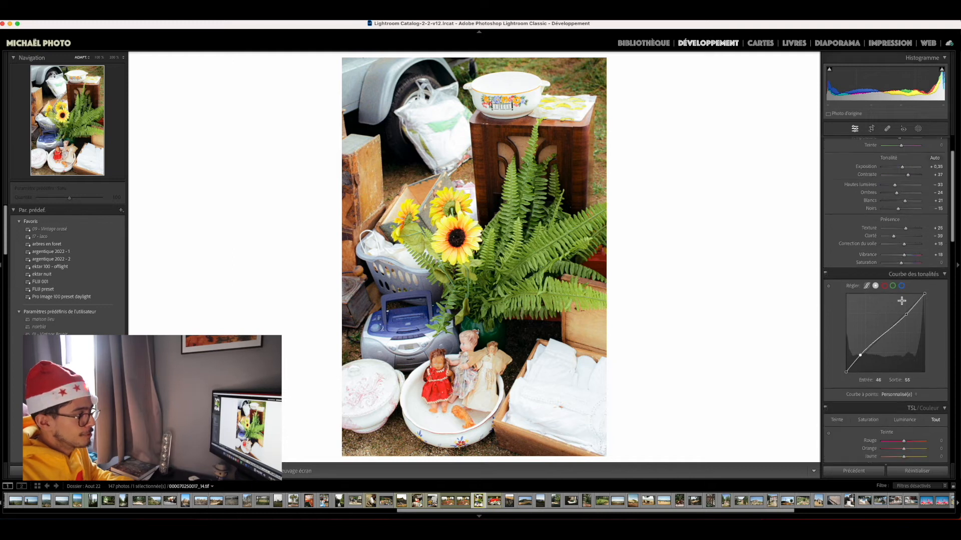
pyautogui.scroll(-5, 903, 303)
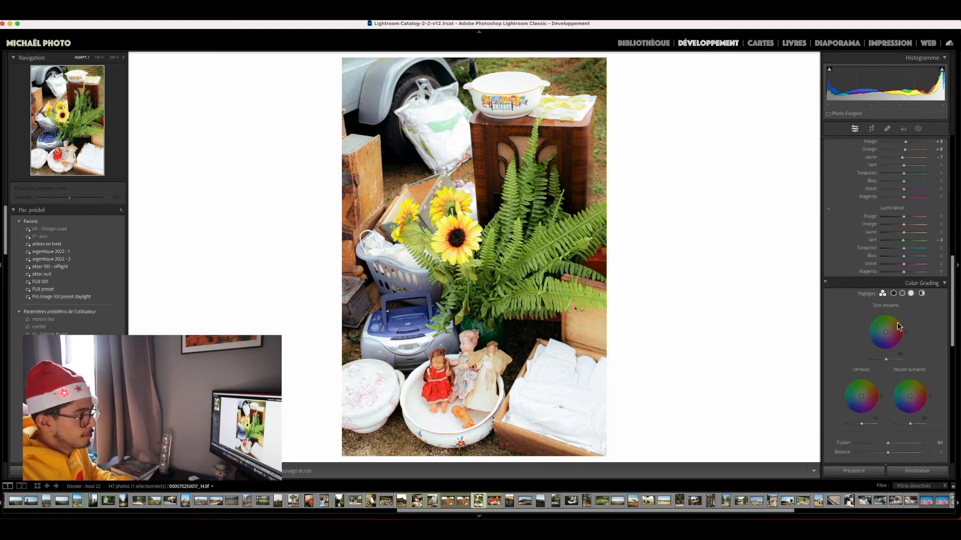
pyautogui.scroll(-1, 888, 316)
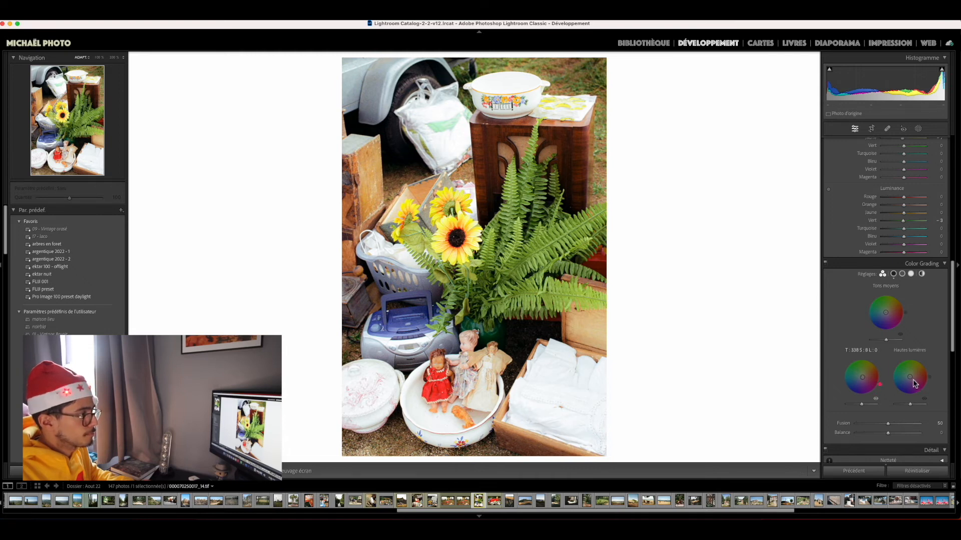
pyautogui.moveTo(910, 377); pyautogui.dragTo(910, 377)
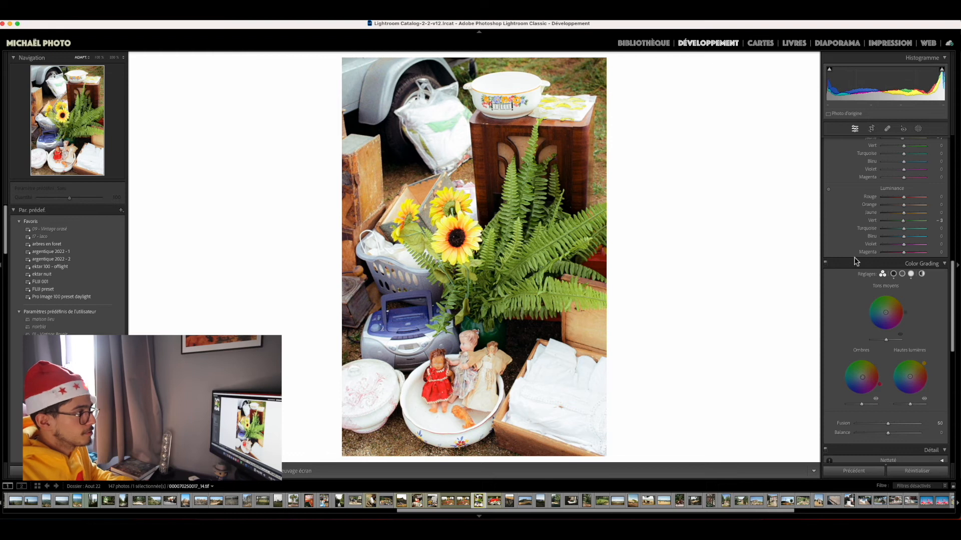
# Use targeted hue adjustment on the blue radio to set blue to -27 and violet to -35, and compare before and after.
pyautogui.scroll(5, 875, 247)
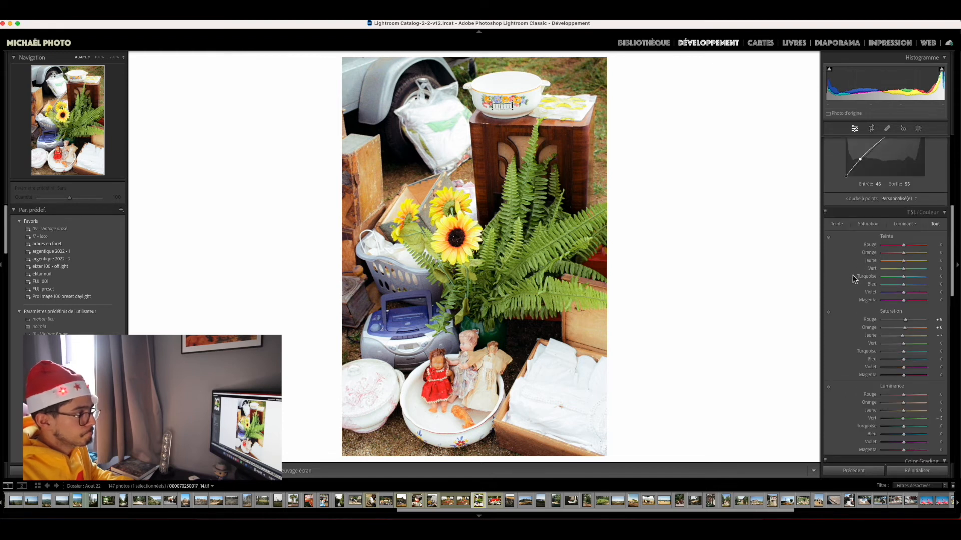
pyautogui.scroll(-1, 844, 284)
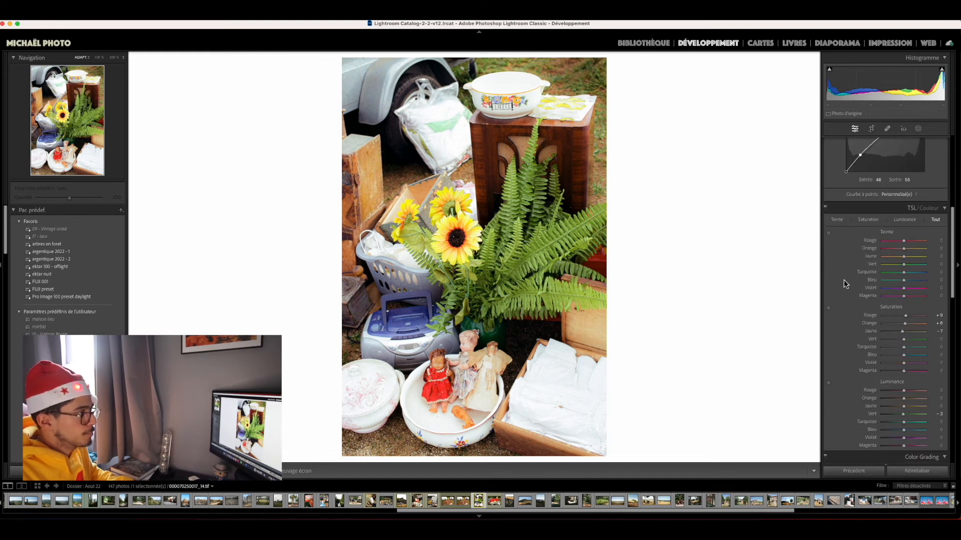
pyautogui.click(828, 233)
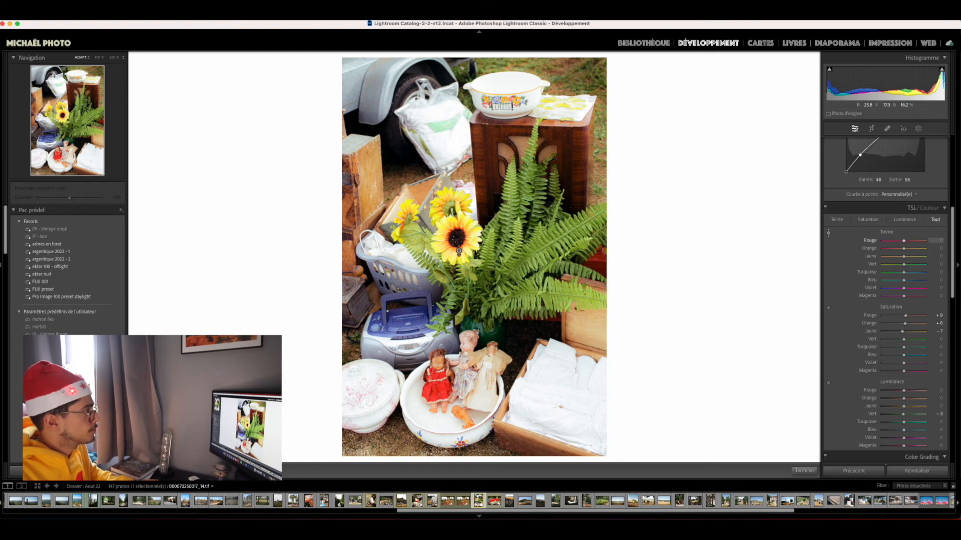
pyautogui.moveTo(418, 350); pyautogui.dragTo(418, 400)
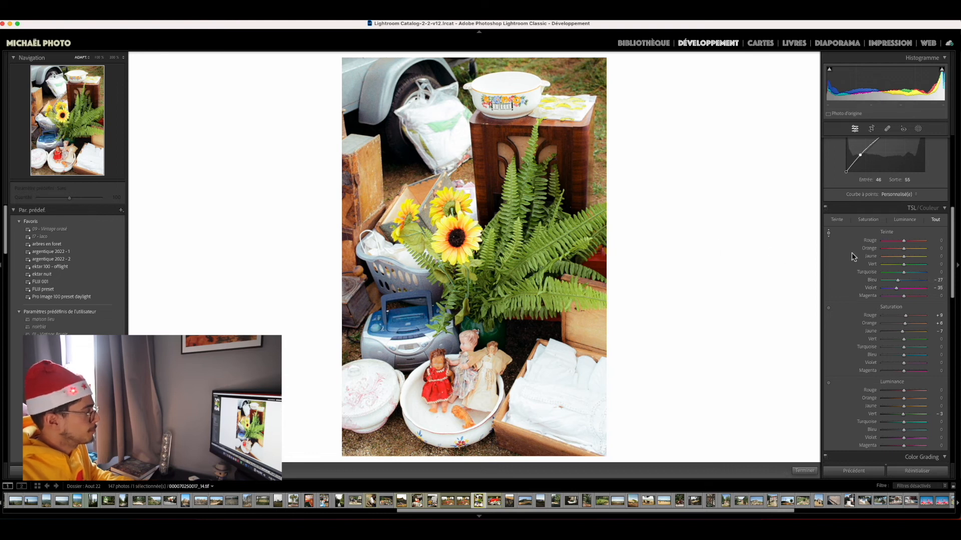
pyautogui.press('y')
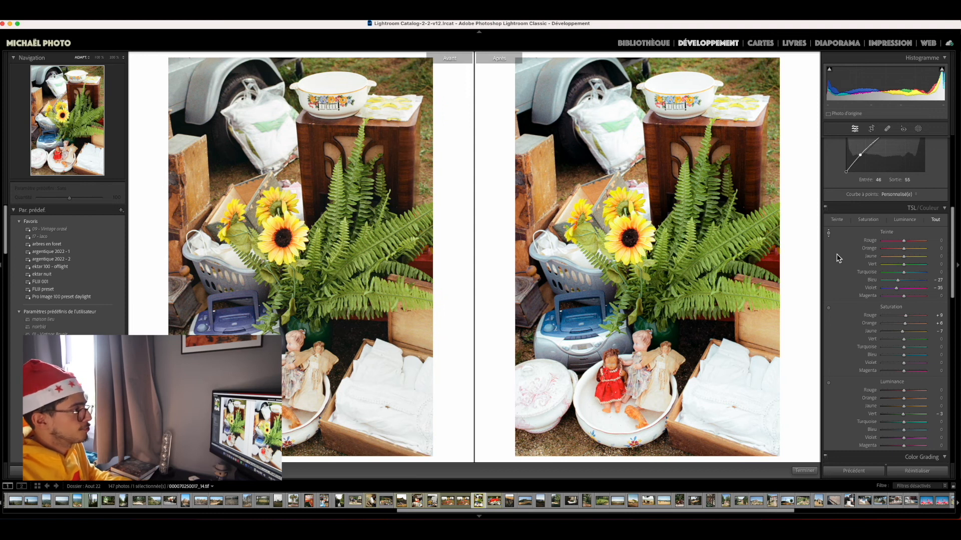